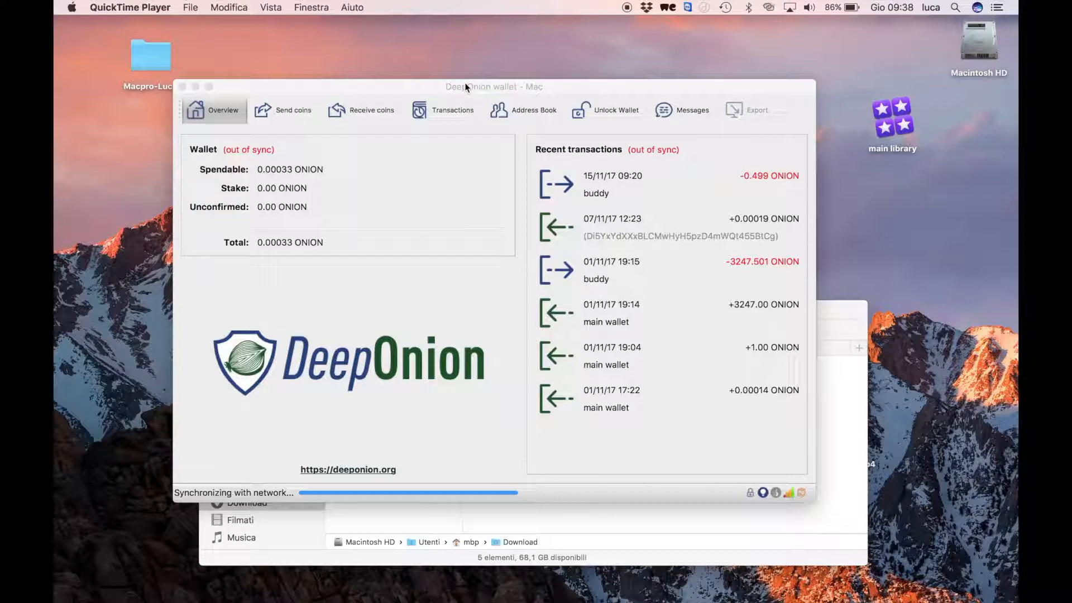
{"action": "left_click", "coordinate": [466, 87]}
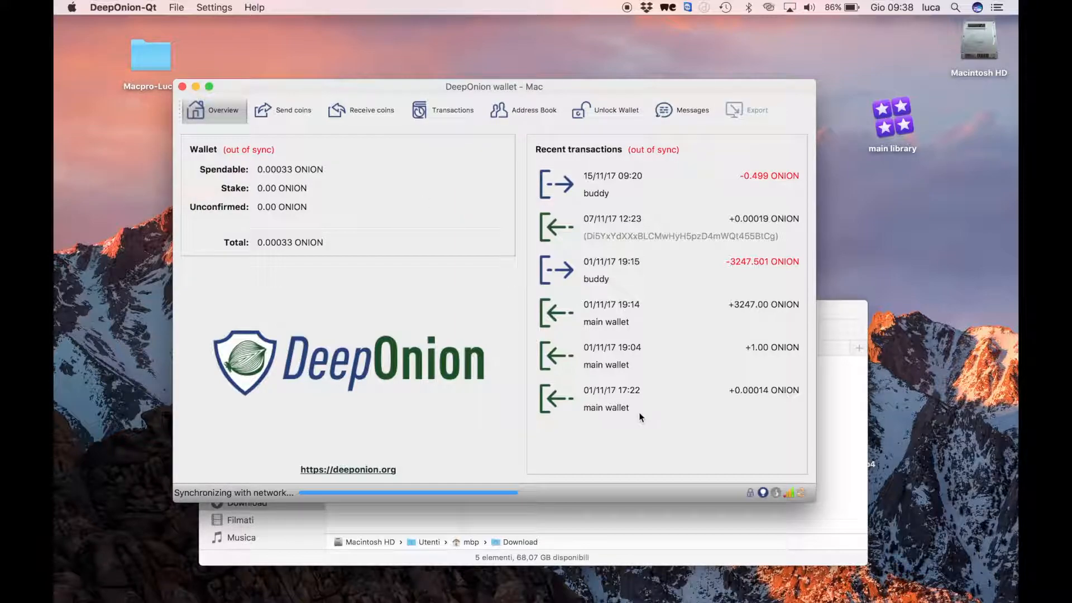
Step: Switch to Finder and go to the folder ~/Libreria/Application Support
{"action": "mouse_move", "coordinate": [640, 416]}
{"action": "mouse_move", "coordinate": [307, 208]}
{"action": "left_click", "coordinate": [264, 42]}
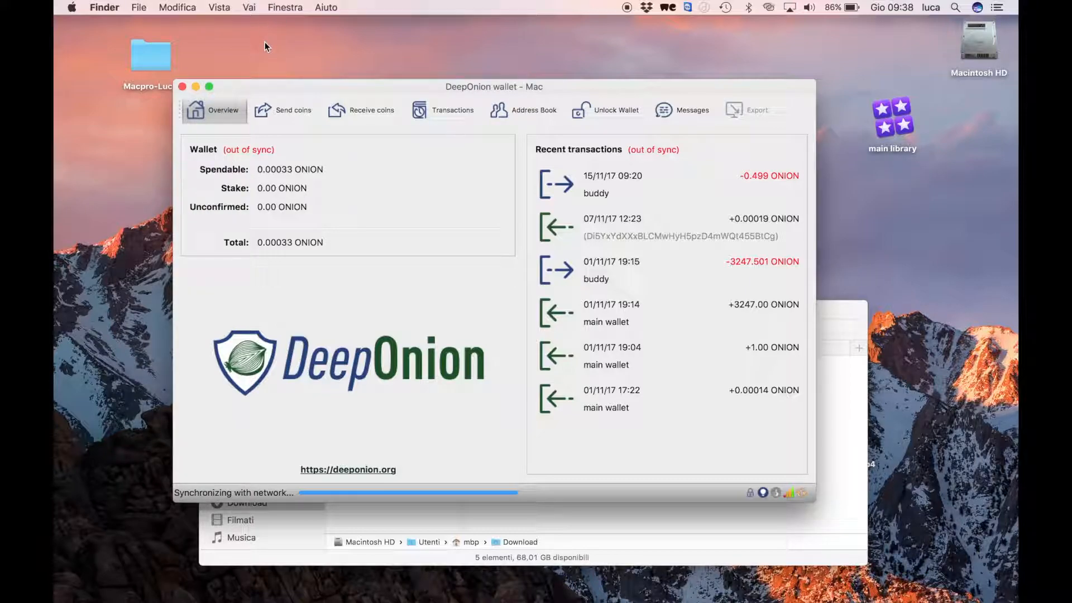
{"action": "left_click", "coordinate": [252, 7]}
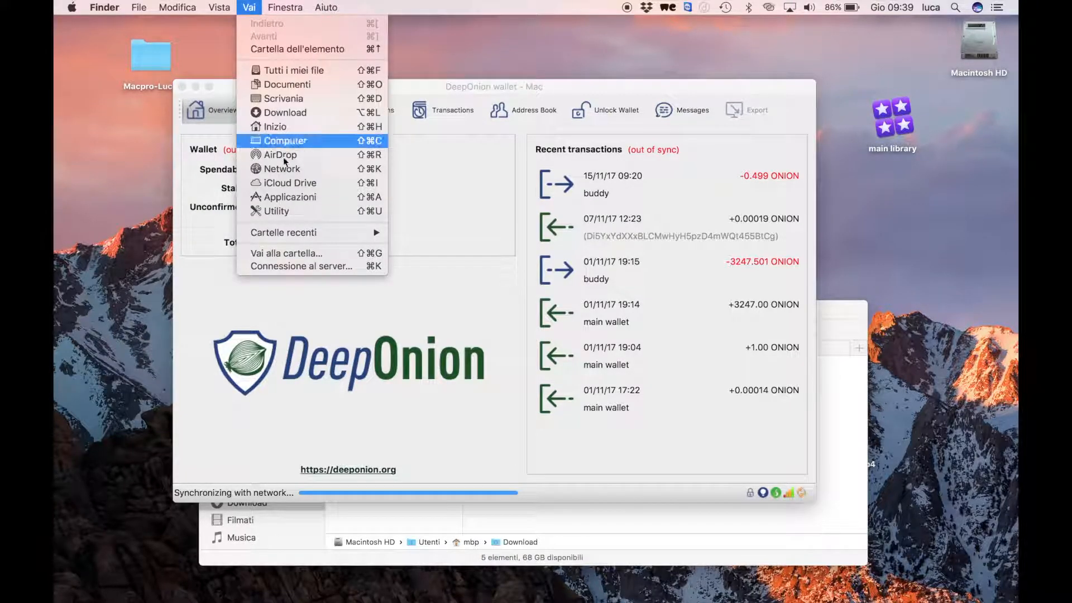
{"action": "left_click", "coordinate": [288, 265]}
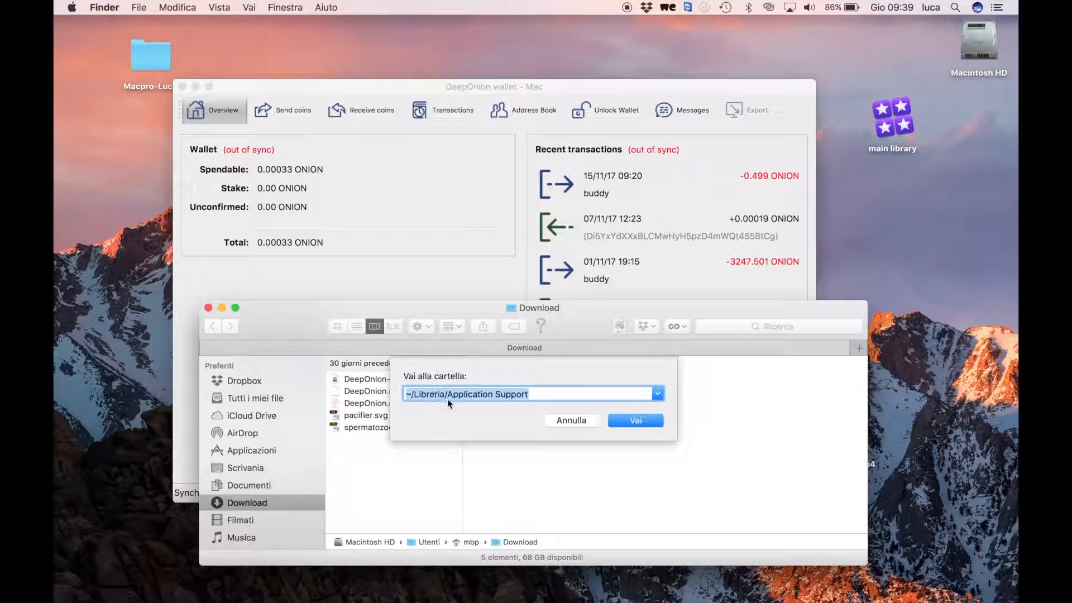
{"action": "left_click", "coordinate": [623, 423]}
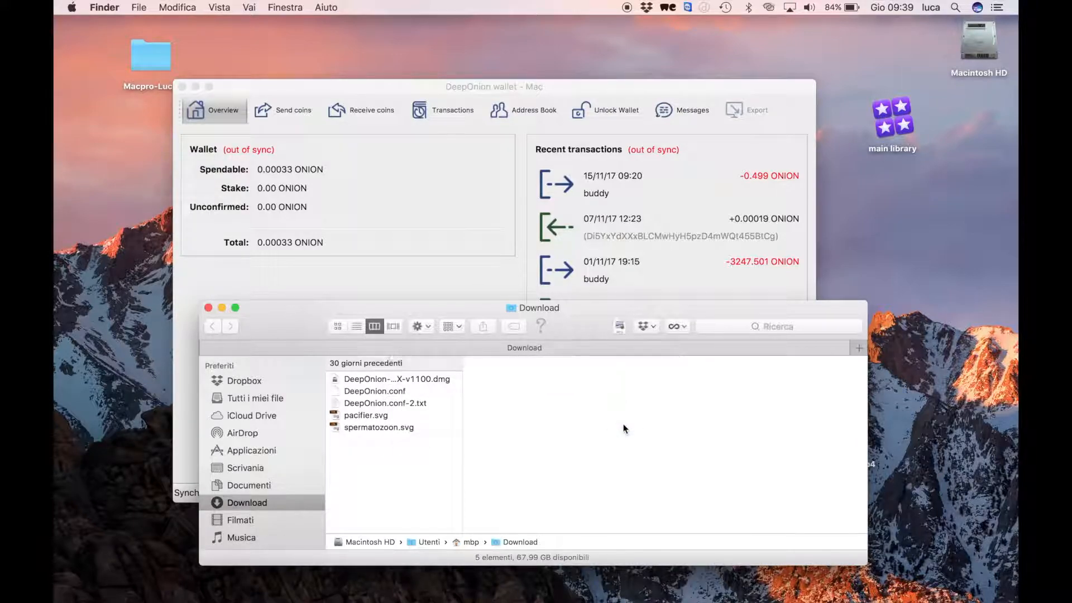
Step: Reposition and enlarge the Application Support window and open its DeepOnion folder
{"action": "left_click_drag", "start_coordinate": [622, 313], "coordinate": [553, 204]}
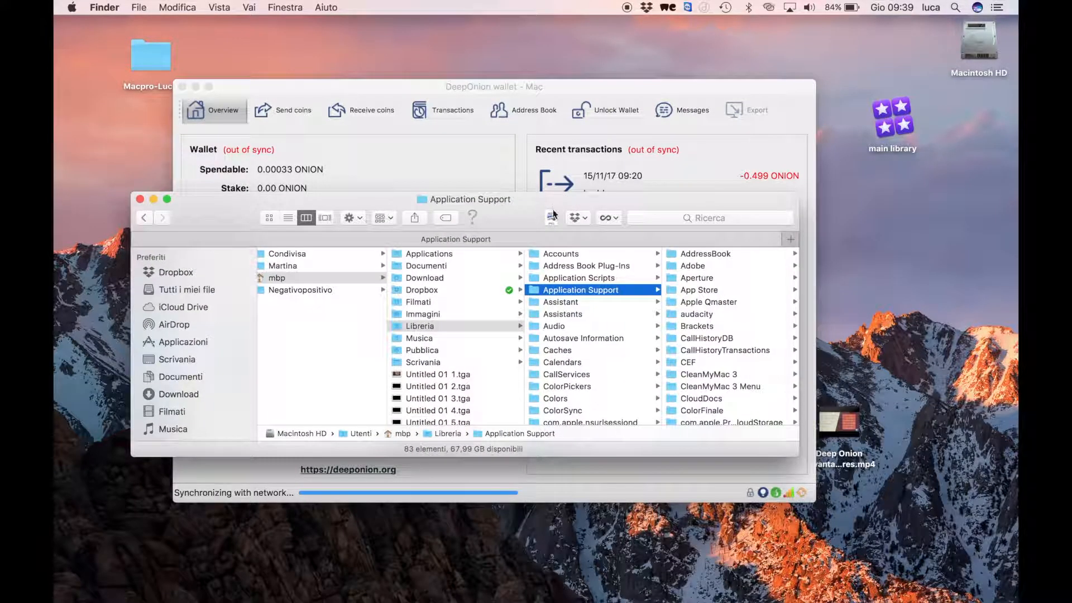
{"action": "left_click_drag", "start_coordinate": [799, 456], "coordinate": [815, 530]}
{"action": "scroll", "coordinate": [739, 342], "scroll_direction": "down", "scroll_amount": 10}
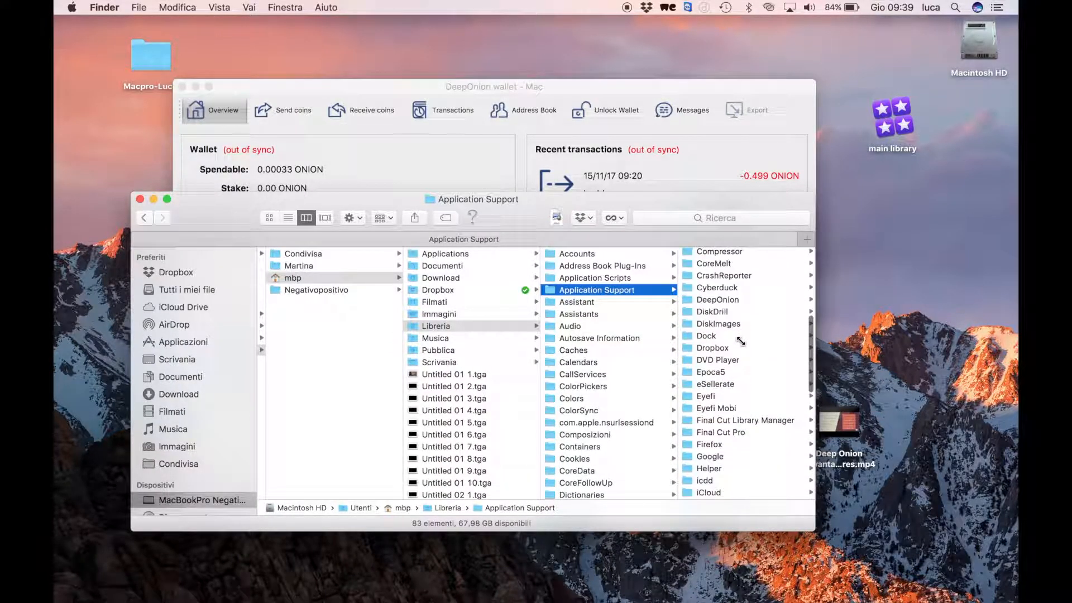
{"action": "left_click", "coordinate": [726, 300]}
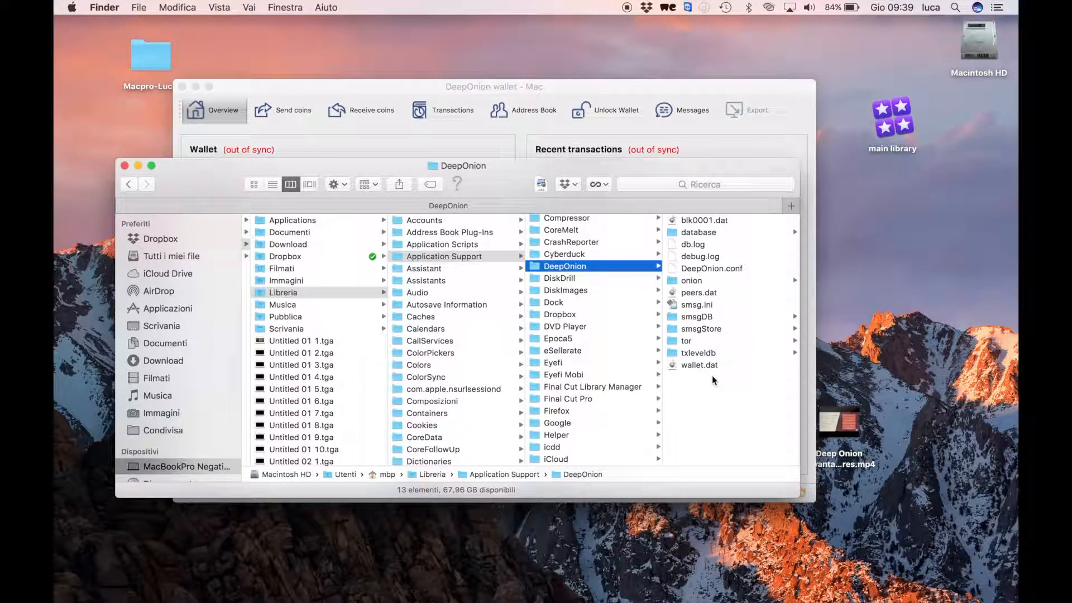
Step: Copy wallet.dat from the DeepOnion folder onto the desktop as a backup
{"action": "left_click", "coordinate": [712, 365]}
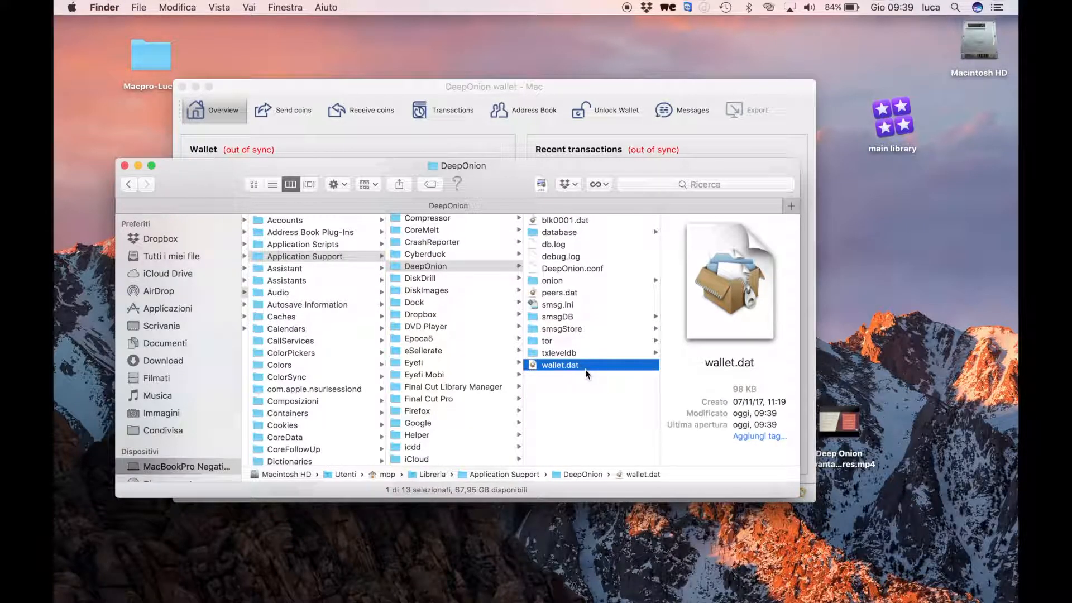
{"action": "left_click", "coordinate": [879, 341]}
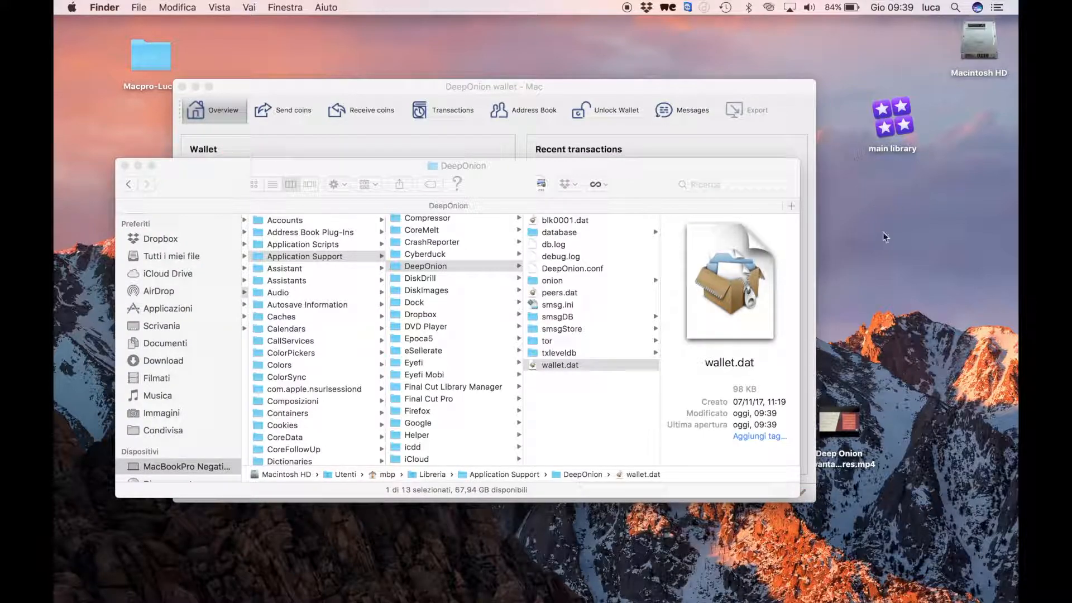
{"action": "key", "text": "super+v"}
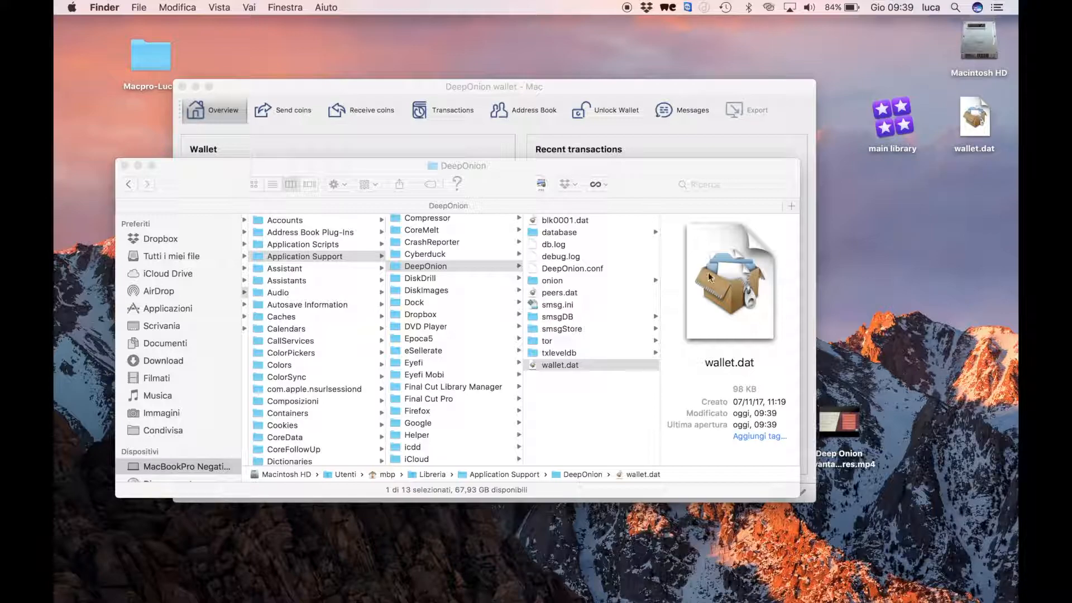
Step: Extend the DeepOnion folder window upward and copy DeepOnion.conf from it onto the desktop
{"action": "left_click", "coordinate": [593, 176]}
{"action": "left_click_drag", "start_coordinate": [594, 159], "coordinate": [597, 127]}
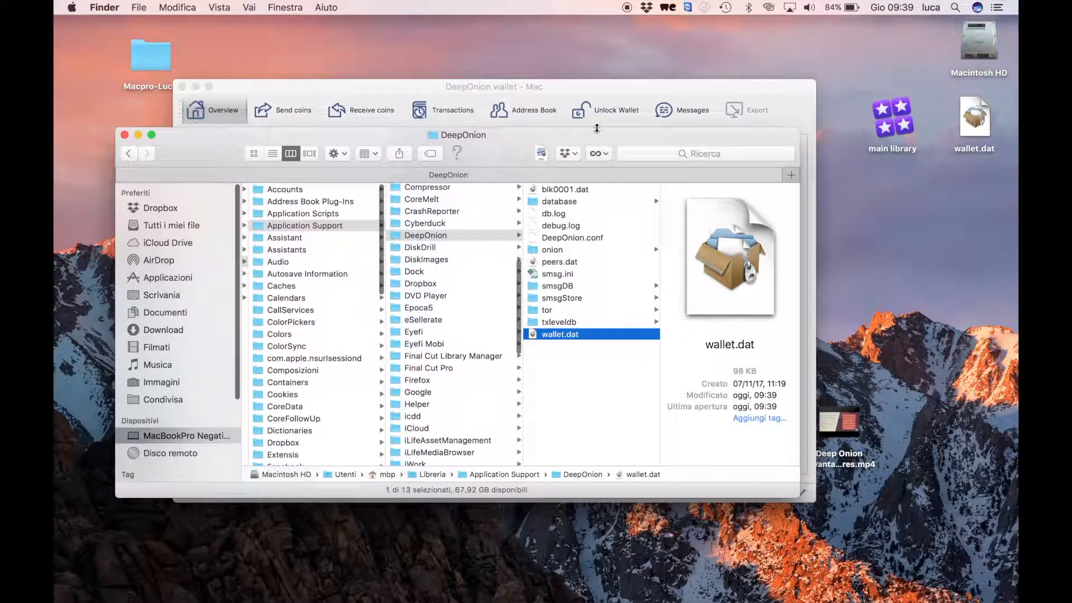
{"action": "left_click", "coordinate": [589, 240]}
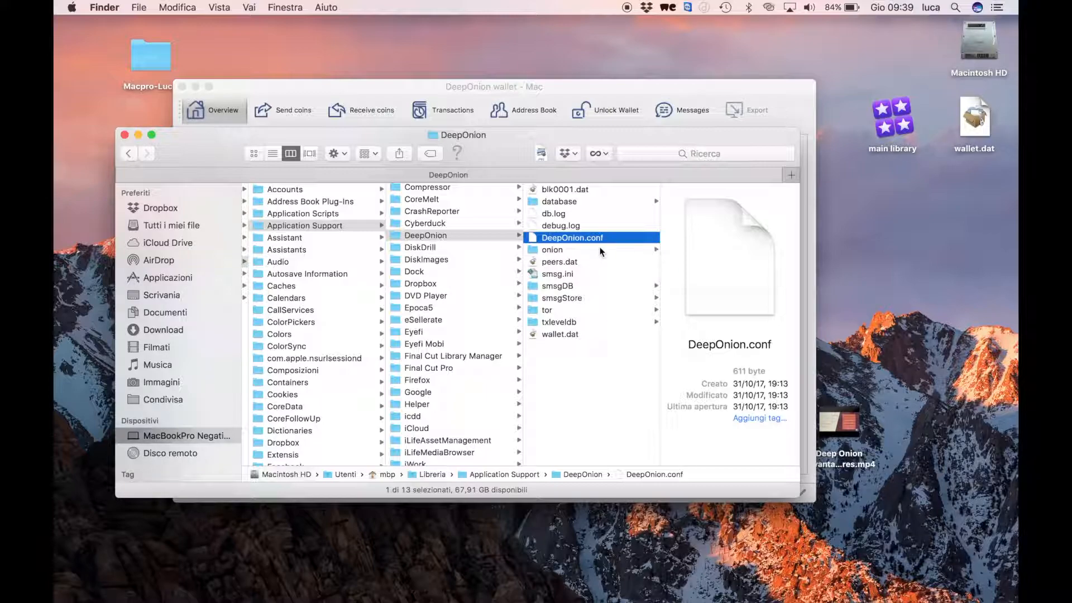
{"action": "right_click", "coordinate": [866, 255]}
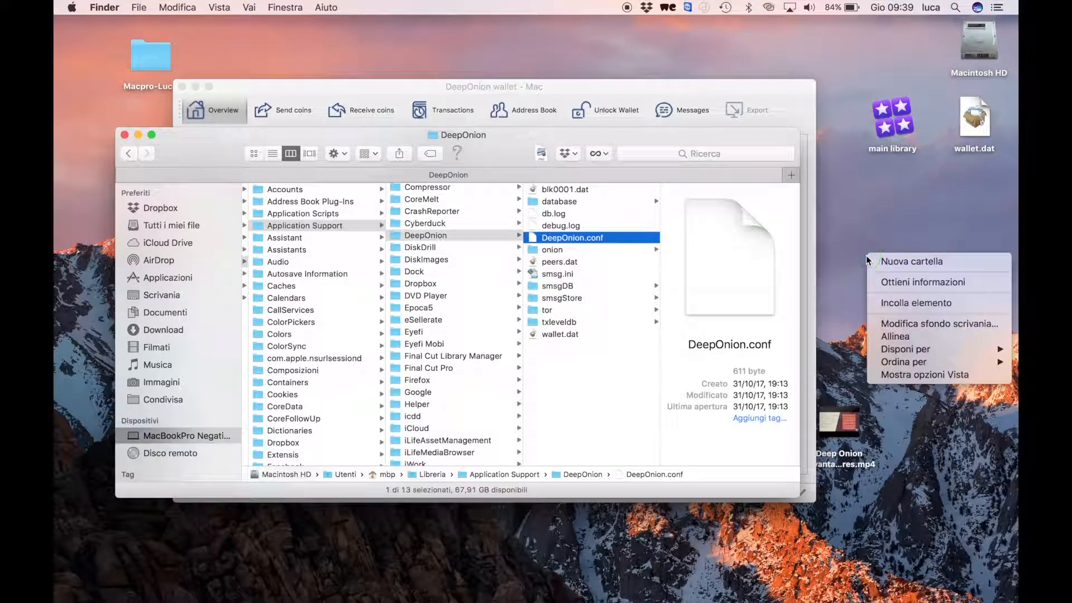
{"action": "left_click", "coordinate": [886, 303]}
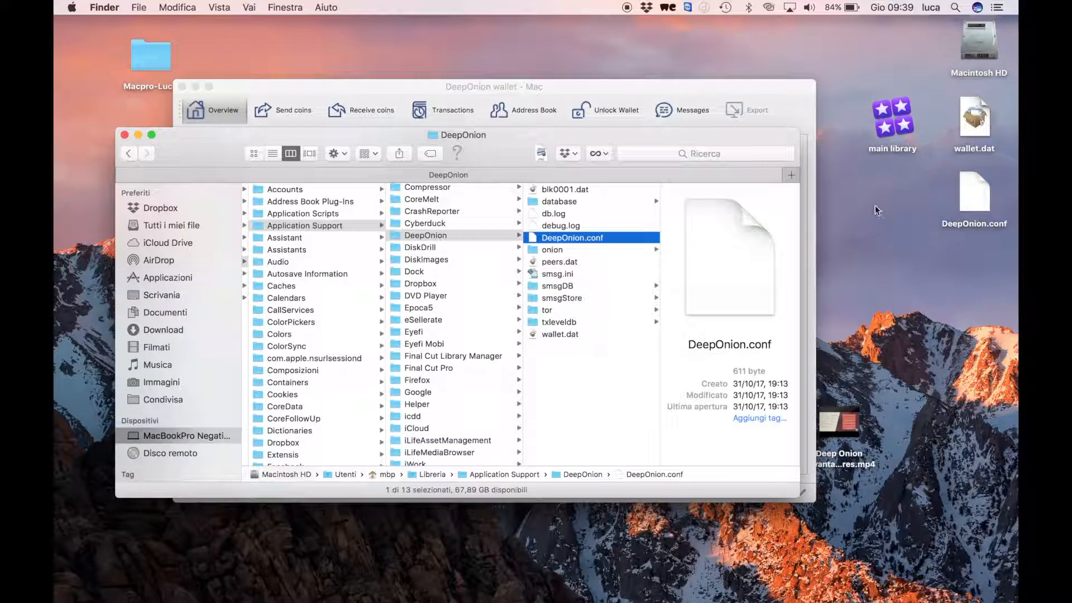
Step: Switch to the DeepOnion wallet and quit it
{"action": "left_click", "coordinate": [622, 88]}
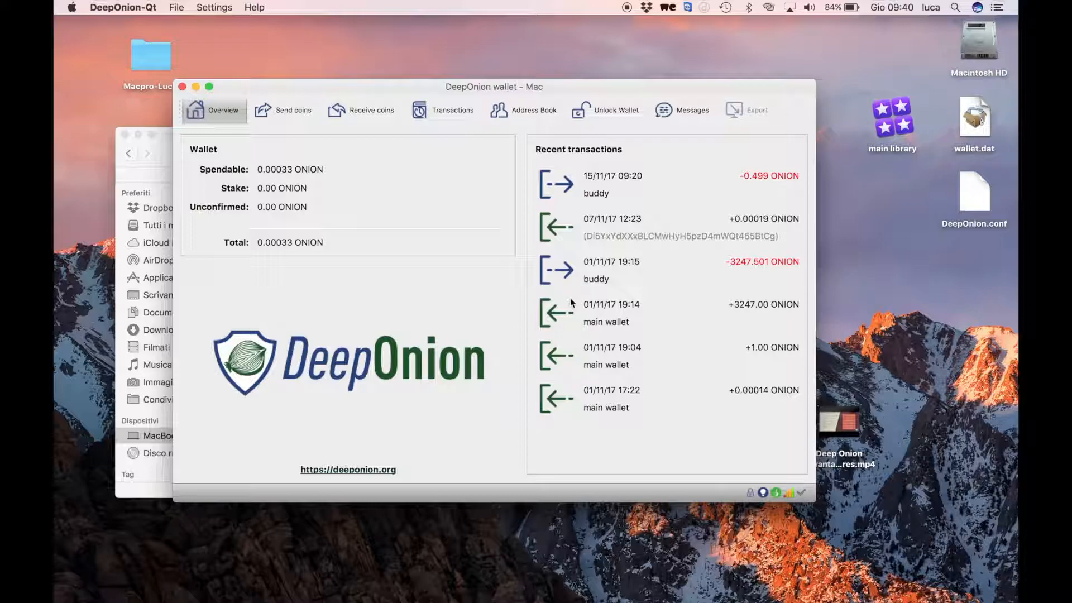
{"action": "left_click", "coordinate": [155, 4]}
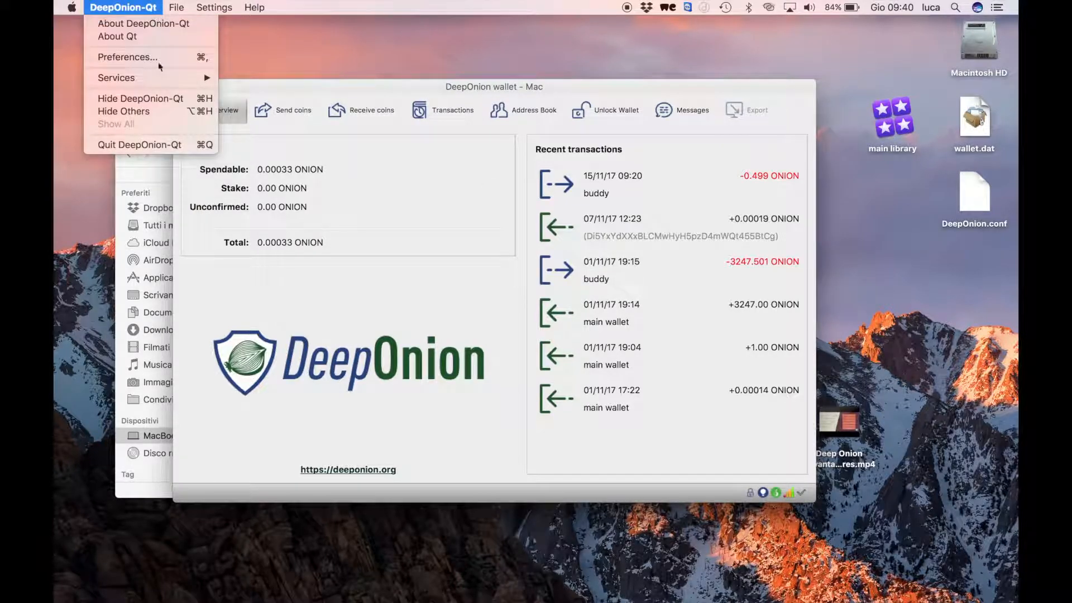
{"action": "left_click", "coordinate": [155, 144]}
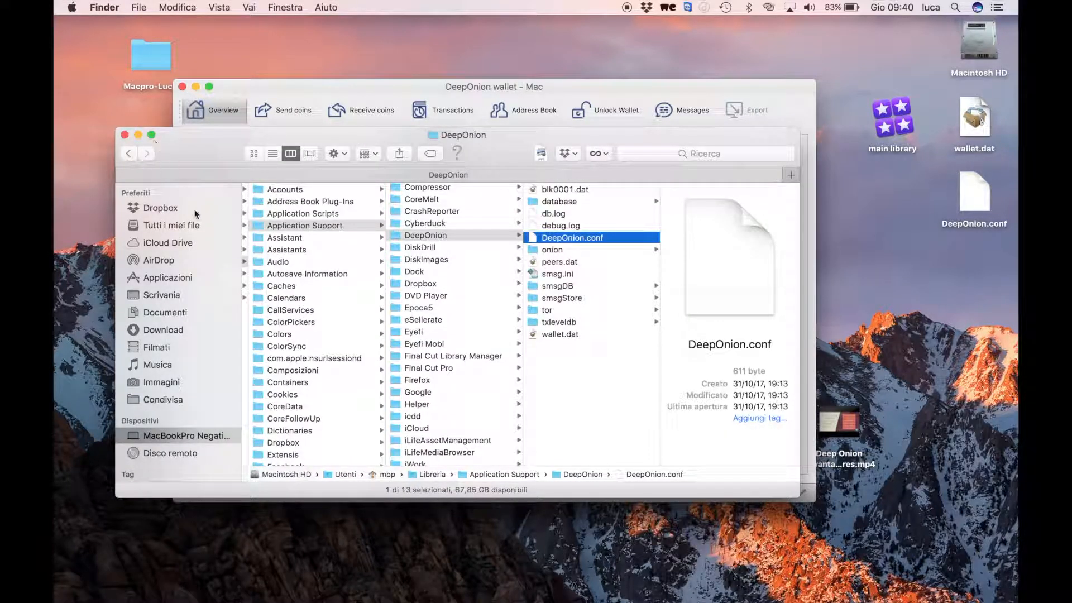
Step: Move all files and subfolders inside the DeepOnion folder to the trash
{"action": "left_click", "coordinate": [565, 419]}
{"action": "left_click_drag", "start_coordinate": [565, 419], "coordinate": [571, 181]}
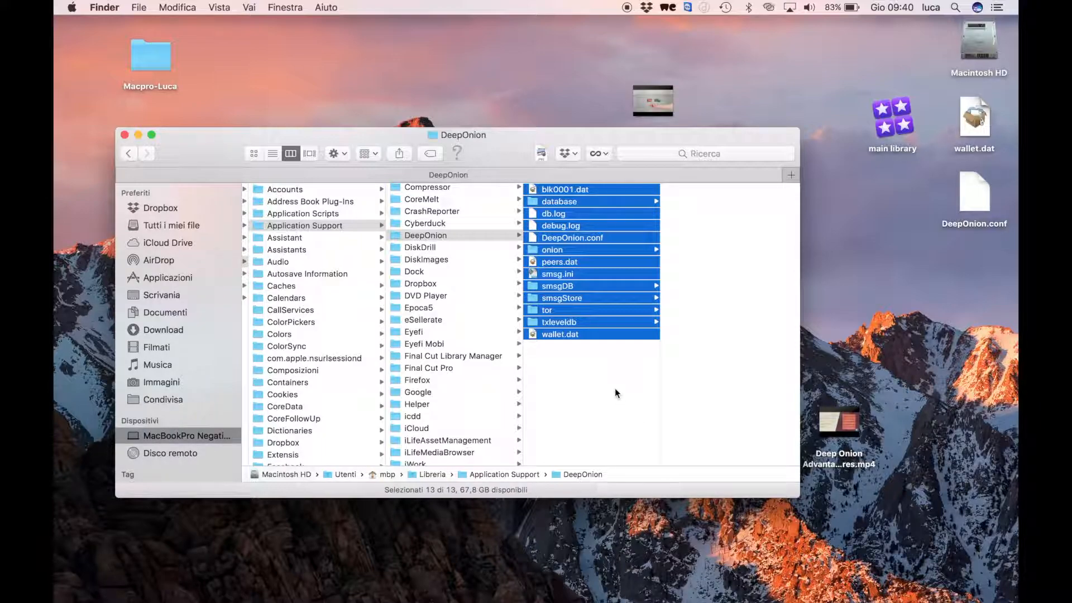
{"action": "right_click", "coordinate": [591, 286]}
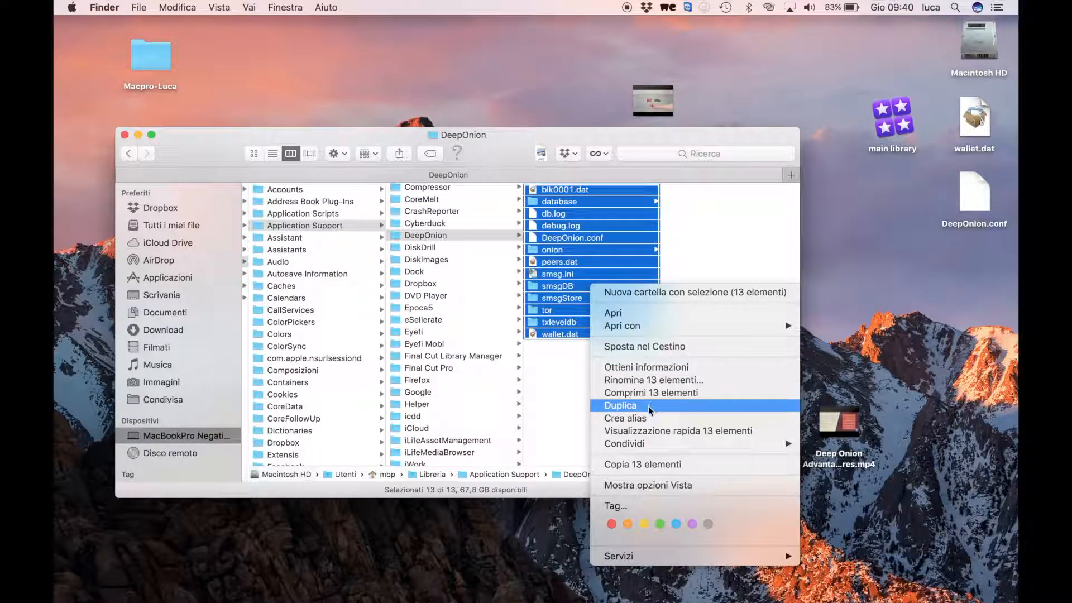
{"action": "left_click", "coordinate": [646, 345]}
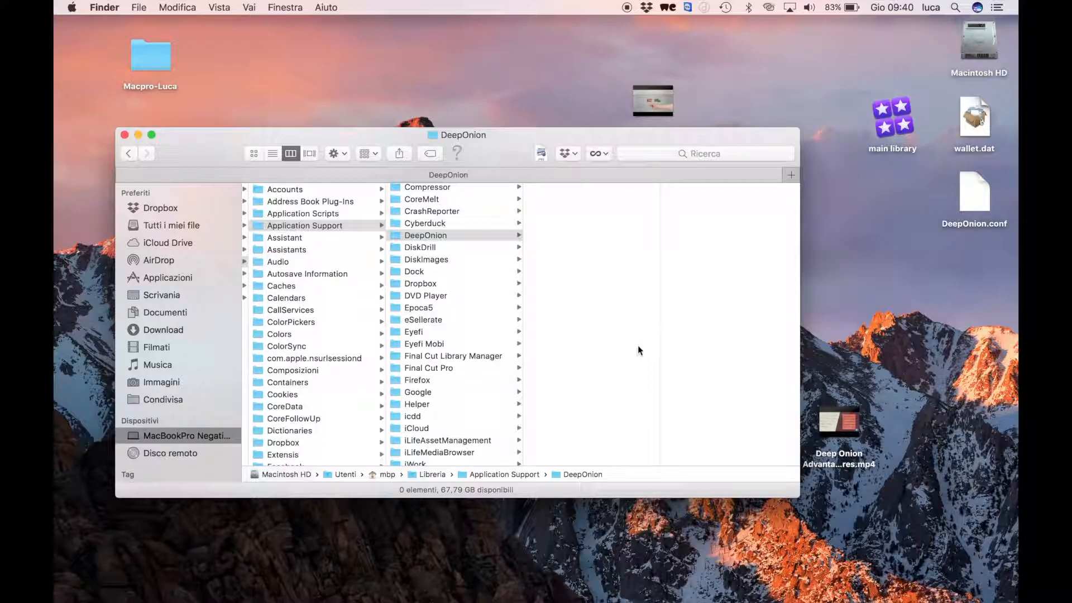
Step: Check the MacOS wallet downloads on deeponion.org in the browser, return to Finder and mount DeepOnion-Qt-OSX-v1100.dmg from the Download folder
{"action": "left_click", "coordinate": [469, 594]}
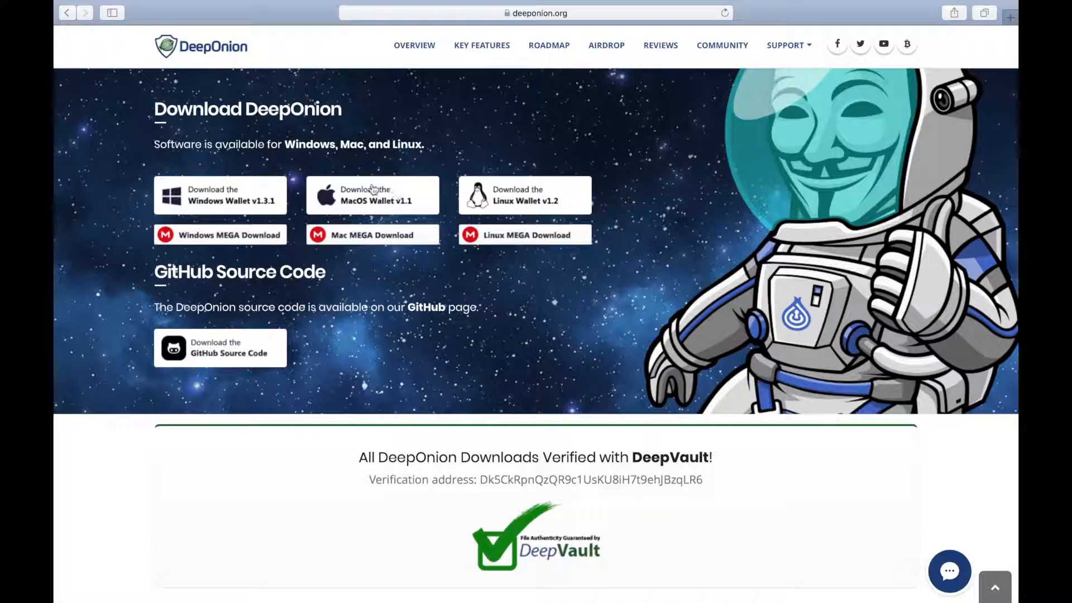
{"action": "left_click", "coordinate": [350, 235]}
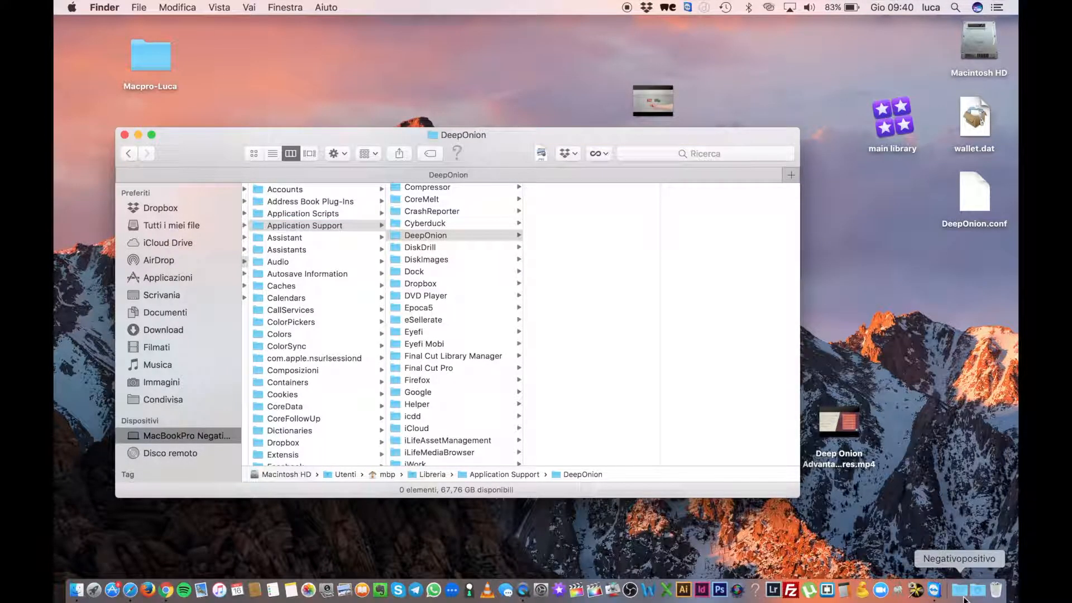
{"action": "left_click", "coordinate": [977, 590]}
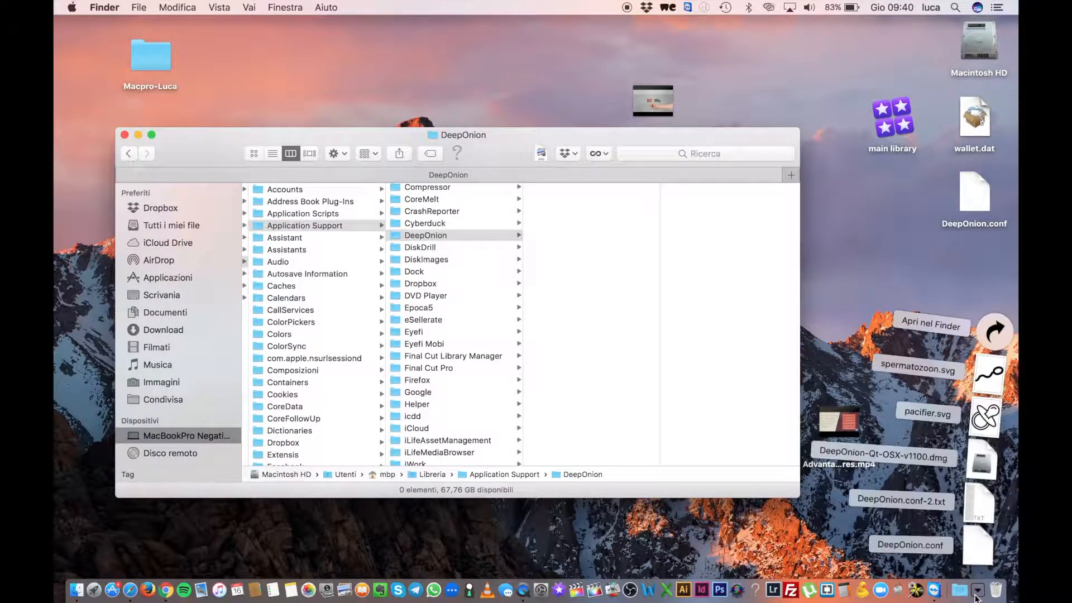
{"action": "left_click", "coordinate": [991, 327]}
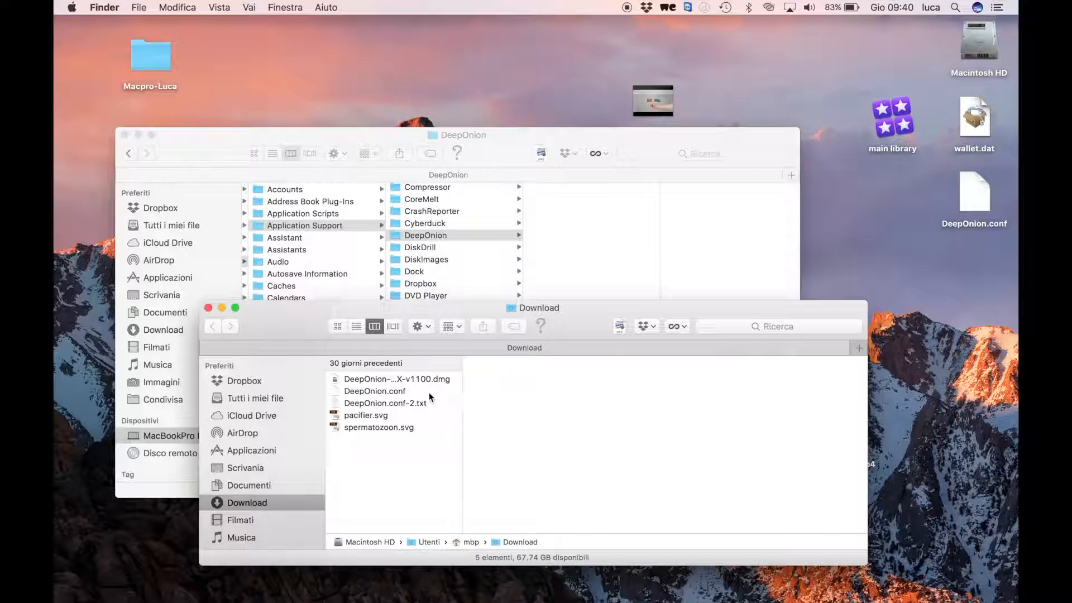
{"action": "left_click", "coordinate": [426, 378]}
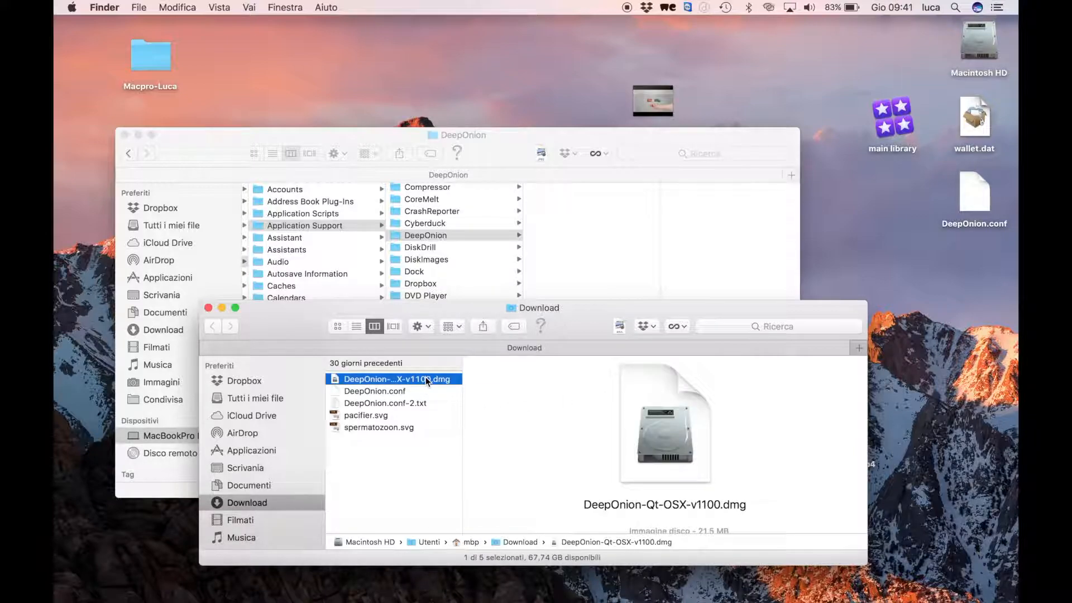
{"action": "double_click", "coordinate": [426, 378]}
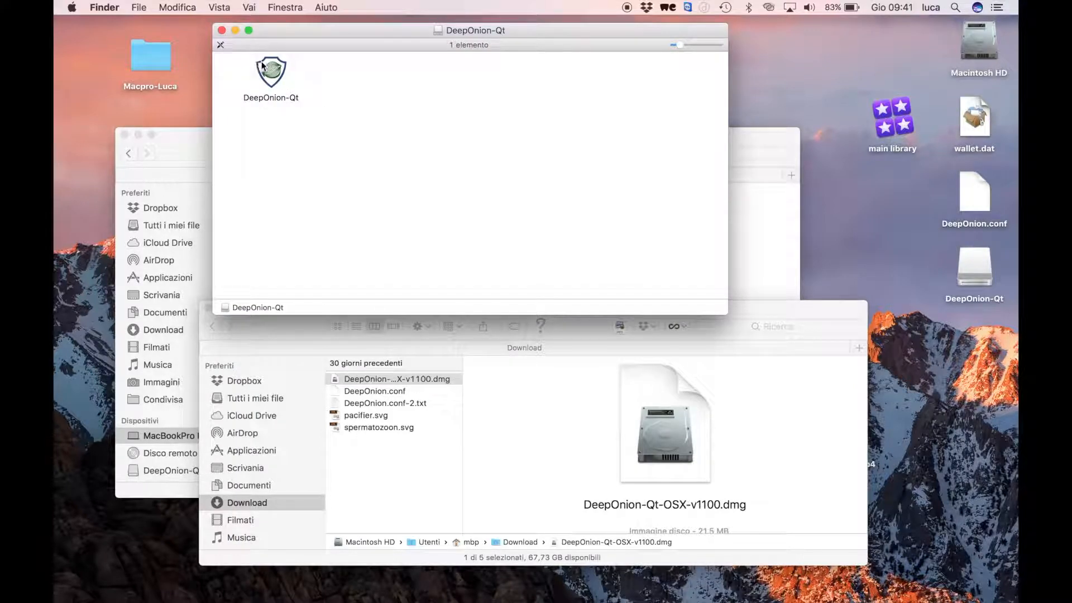
Step: Launch DeepOnion-Qt from the mounted disk image, accepting to open the application downloaded from the internet
{"action": "left_click", "coordinate": [272, 75]}
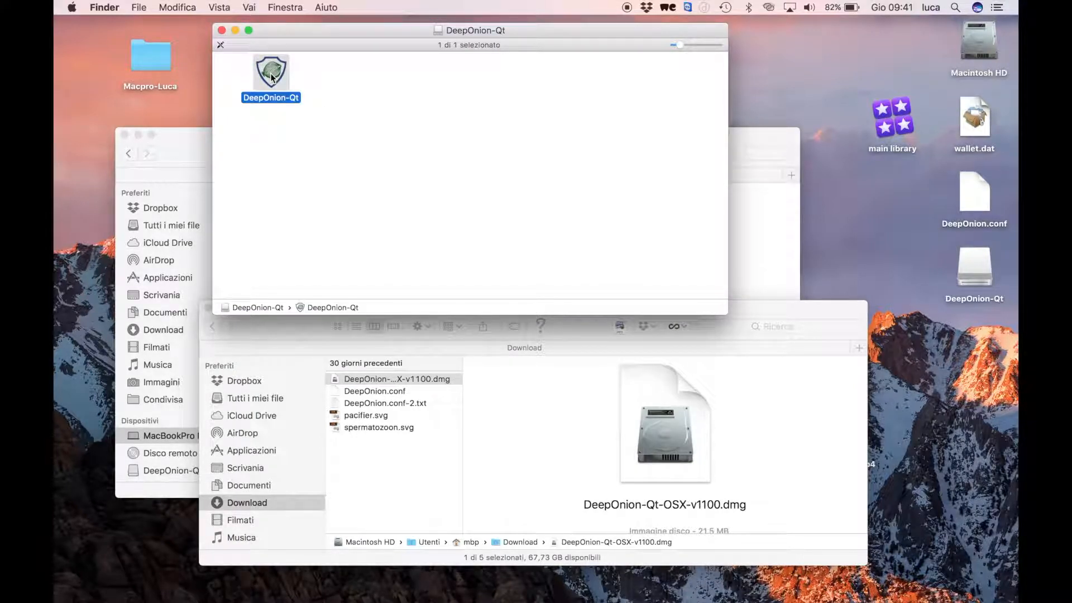
{"action": "double_click", "coordinate": [271, 75]}
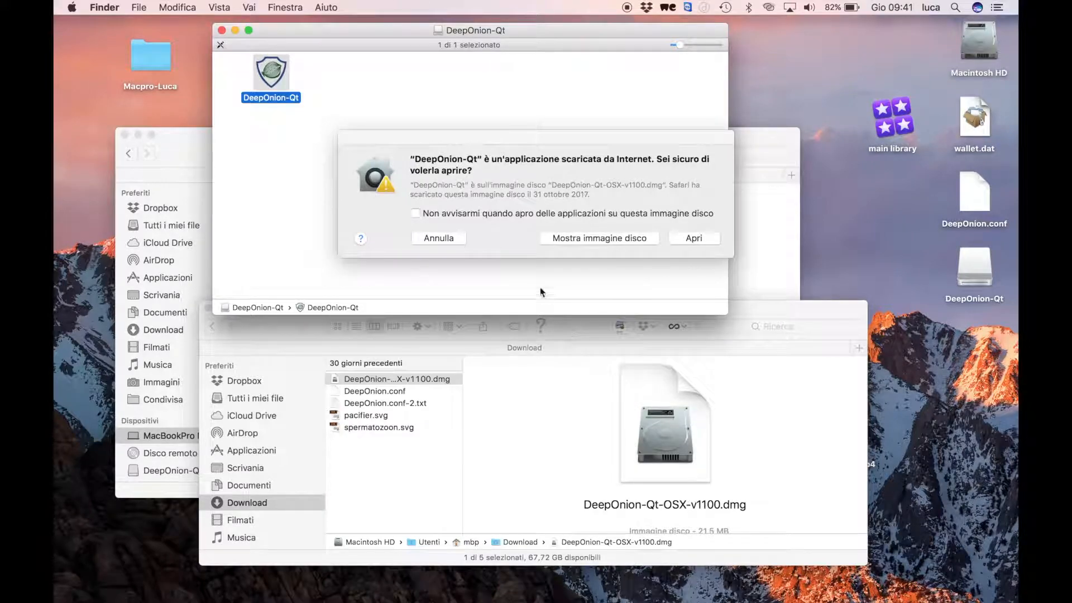
{"action": "left_click", "coordinate": [696, 239]}
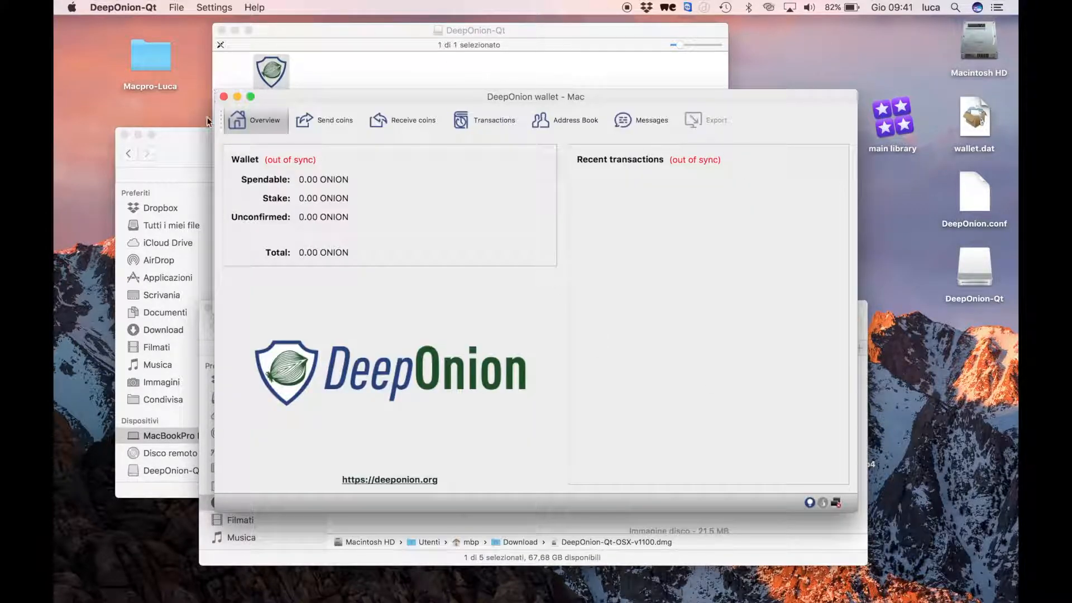
Step: Move DeepOnion.conf and wallet.dat from the desktop into the DeepOnion folder, replacing its wallet.dat, and quit the DeepOnion wallet
{"action": "left_click", "coordinate": [188, 142]}
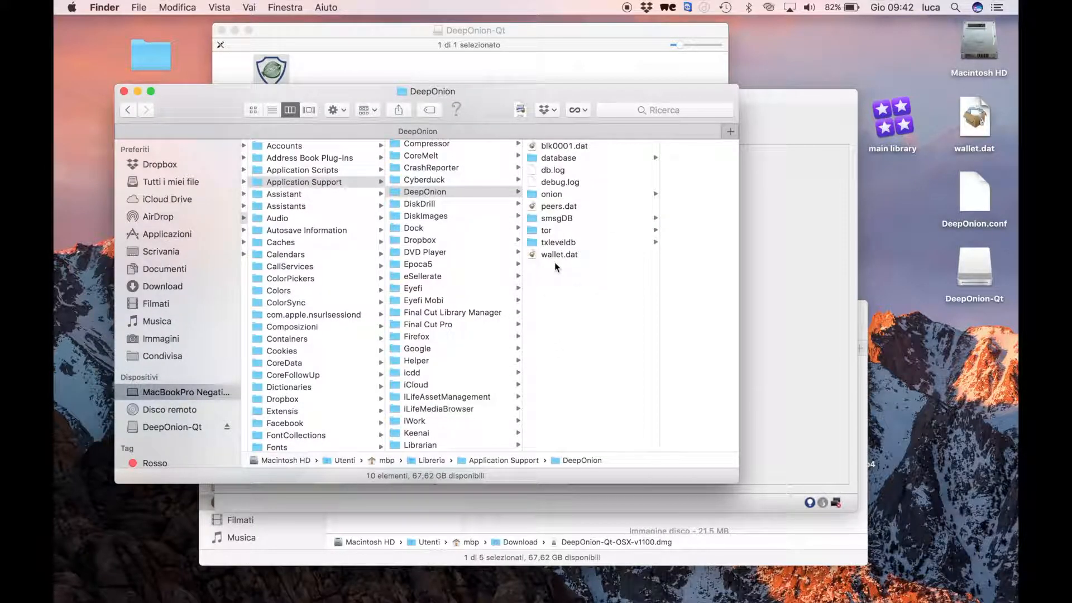
{"action": "left_click", "coordinate": [967, 196]}
{"action": "left_click", "coordinate": [976, 123], "text": "super"}
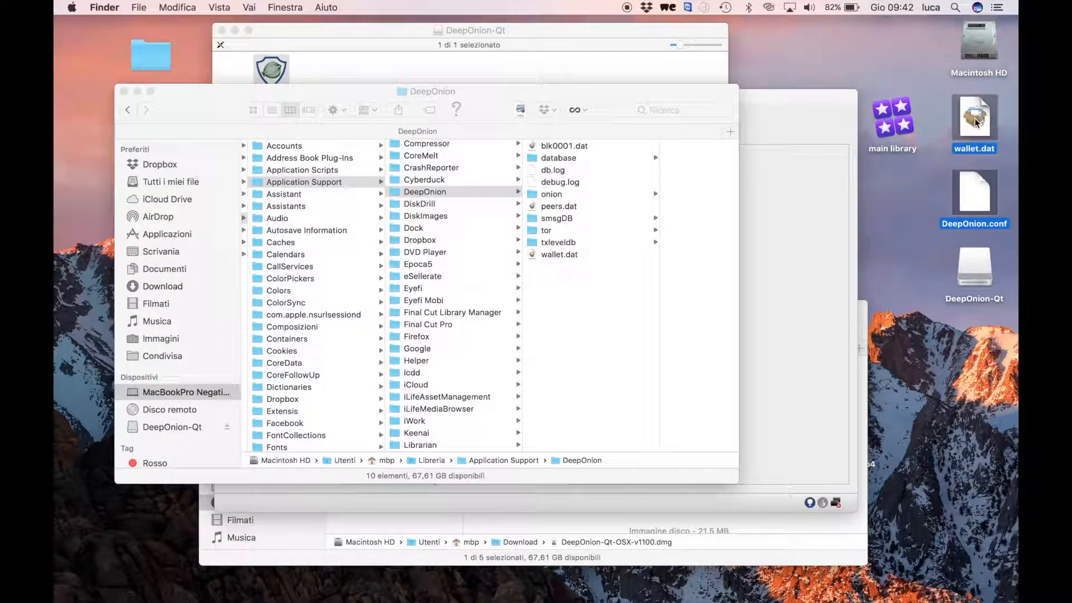
{"action": "left_click_drag", "start_coordinate": [976, 123], "coordinate": [604, 290]}
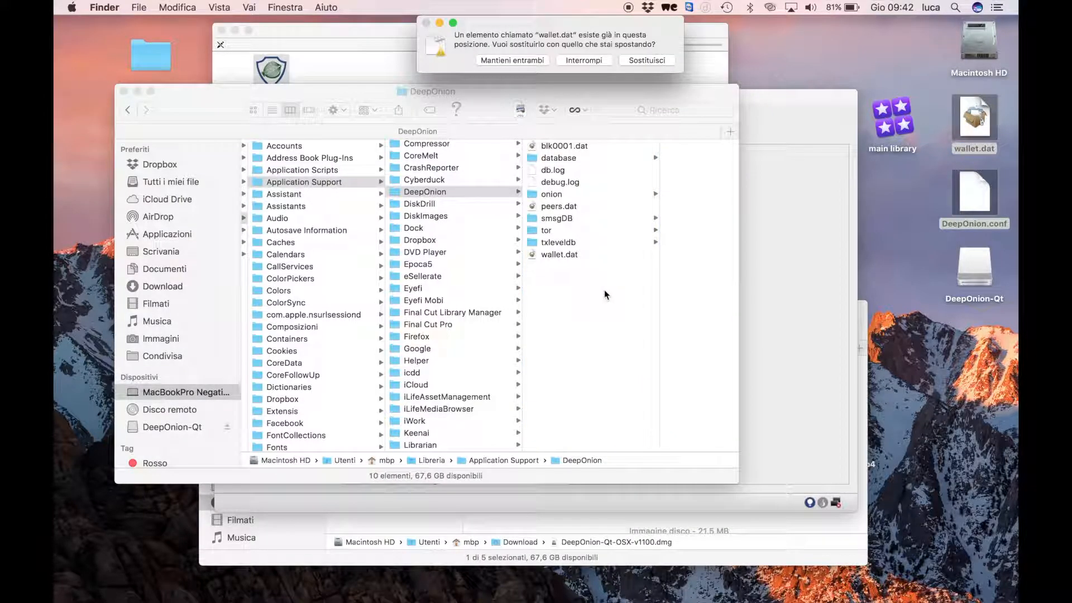
{"action": "left_click", "coordinate": [659, 63]}
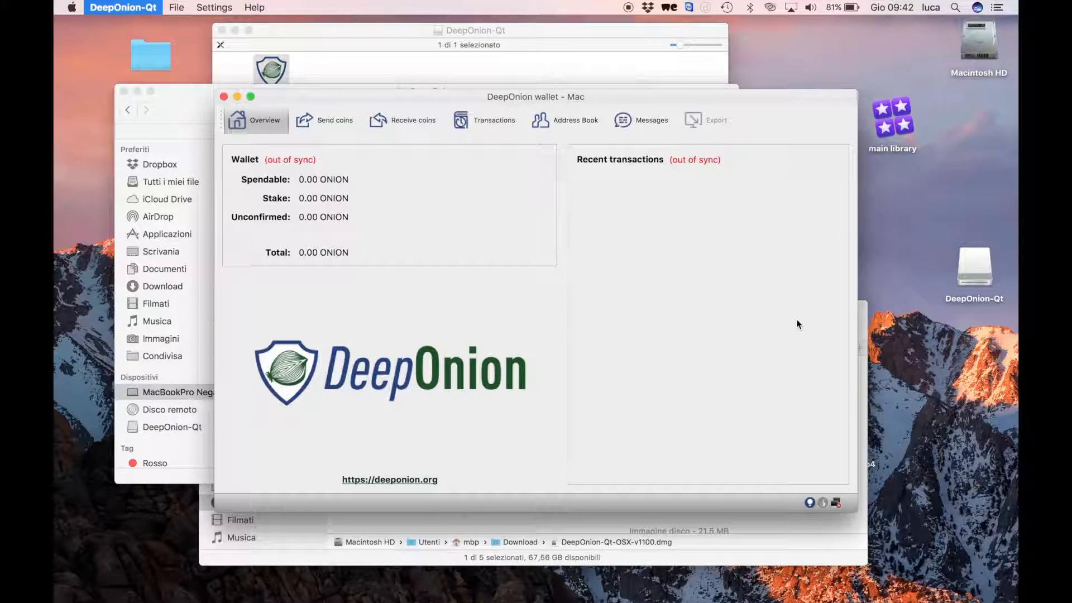
{"action": "key", "text": "super+q"}
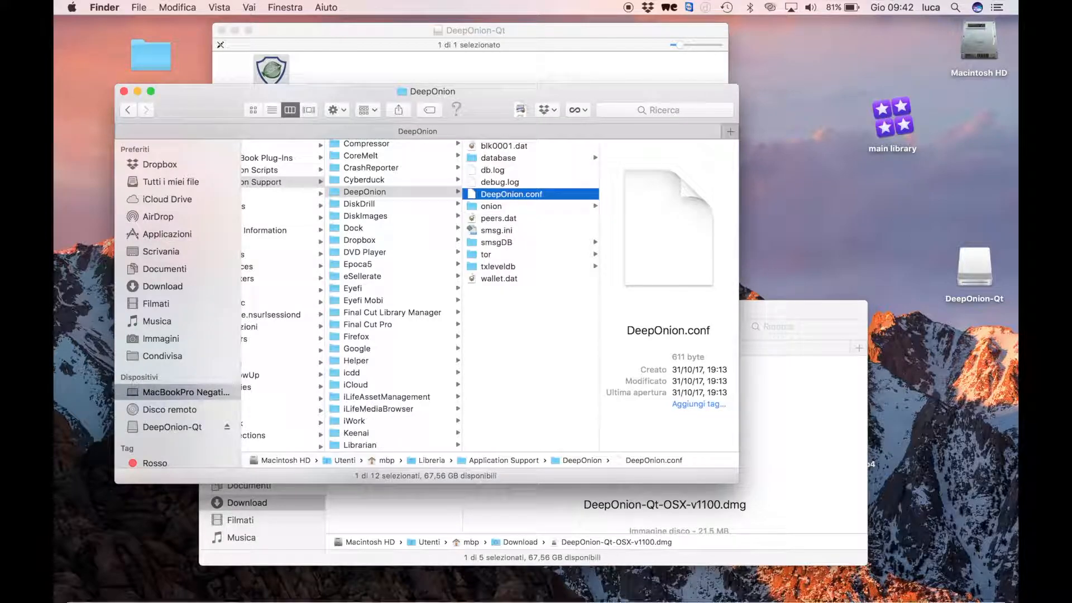
Step: Relaunch the DeepOnion-Qt wallet from the list of installed applications
{"action": "mouse_move", "coordinate": [147, 589]}
{"action": "left_click", "coordinate": [94, 590]}
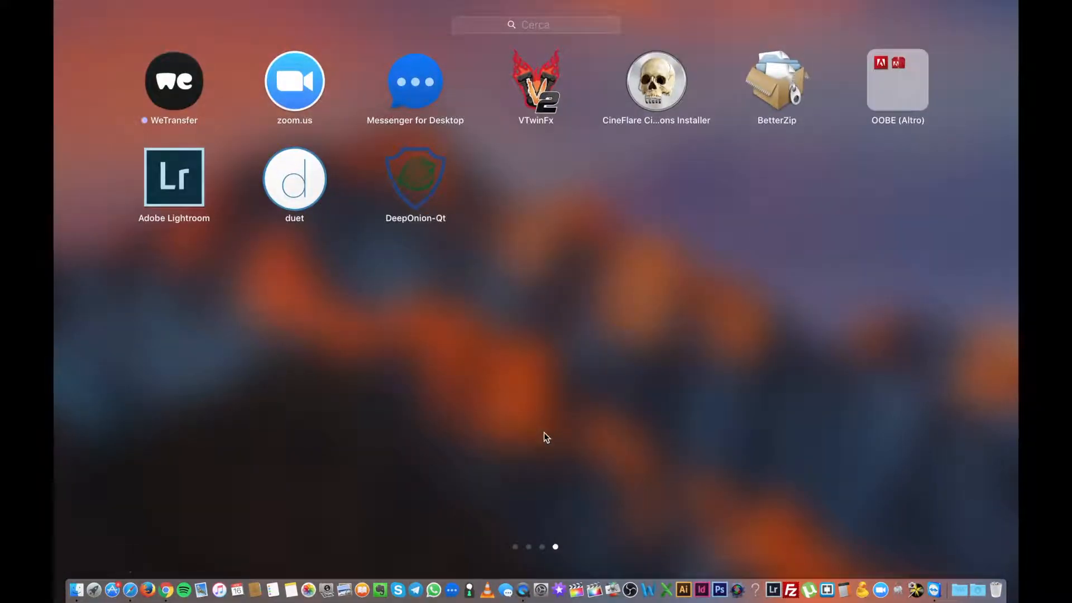
{"action": "left_click", "coordinate": [423, 184]}
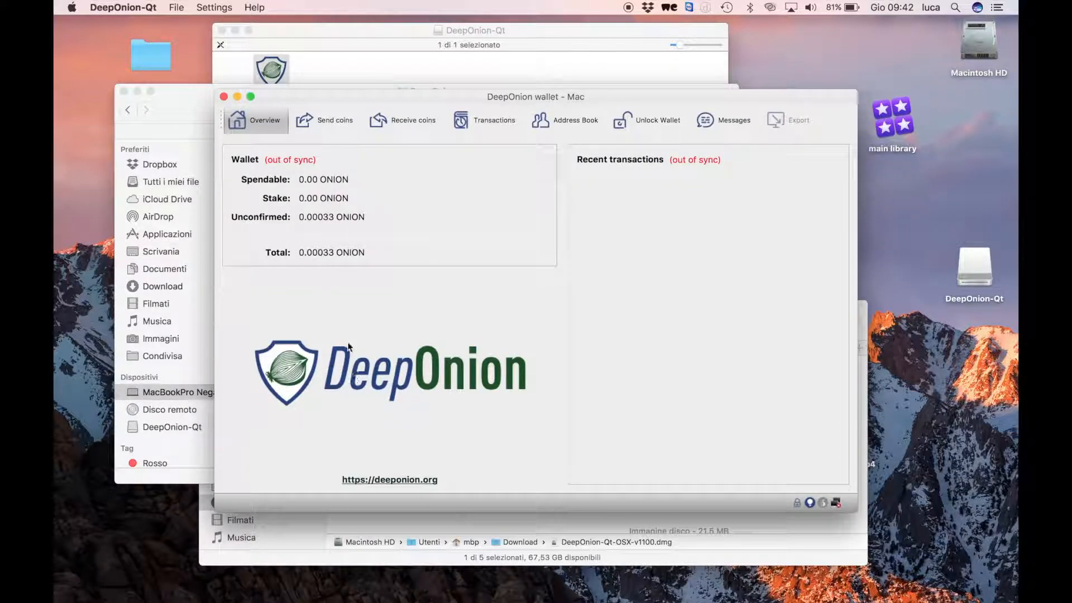
Step: Open DeepOnion.conf from the DeepOnion folder in TextEdit, examine its addnode entries, close it and return to the wallet
{"action": "left_click", "coordinate": [163, 110]}
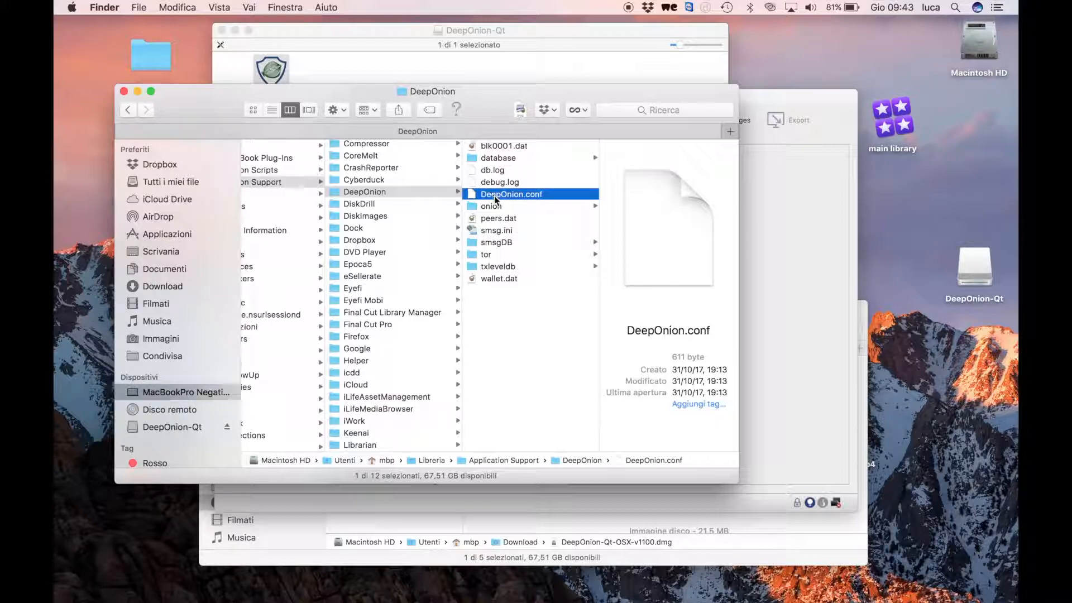
{"action": "right_click", "coordinate": [518, 196]}
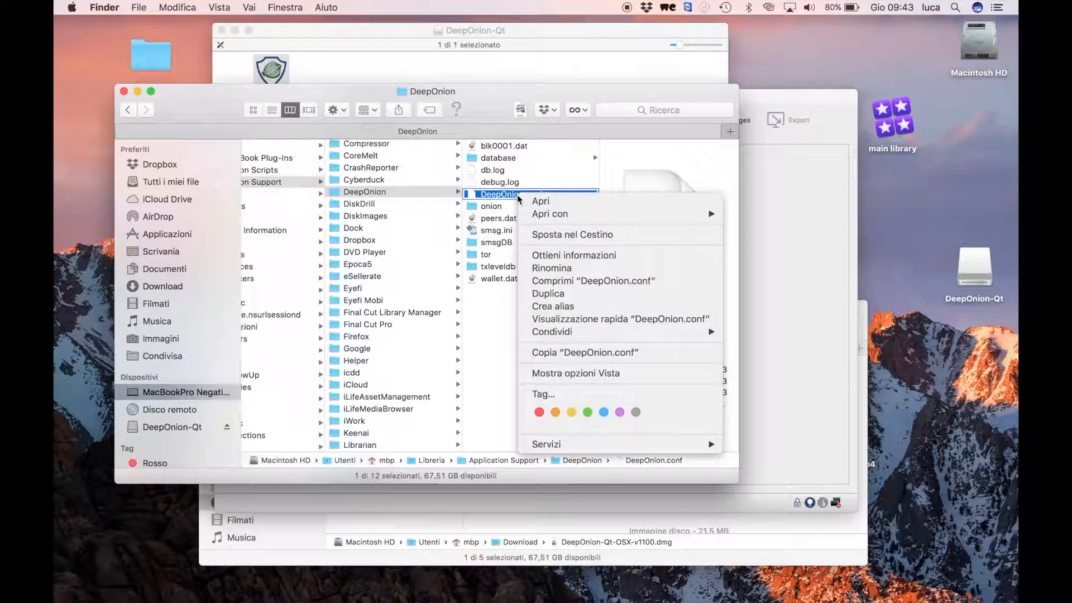
{"action": "mouse_move", "coordinate": [553, 214]}
{"action": "left_click", "coordinate": [745, 248]}
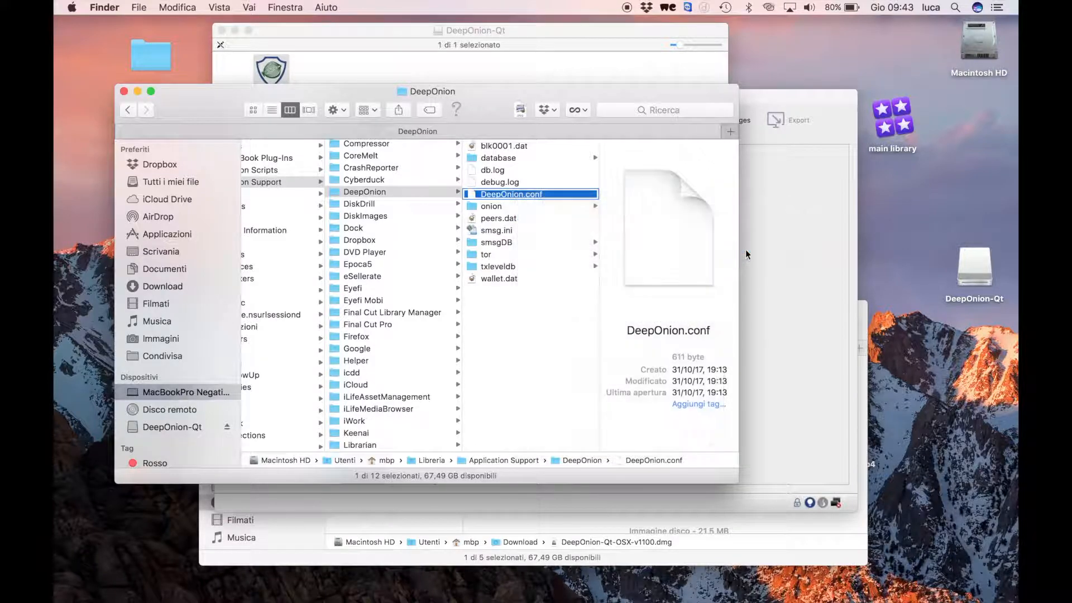
{"action": "scroll", "coordinate": [501, 204], "scroll_direction": "down", "scroll_amount": 10}
{"action": "scroll", "coordinate": [502, 204], "scroll_direction": "down", "scroll_amount": 2}
{"action": "left_click", "coordinate": [757, 383]}
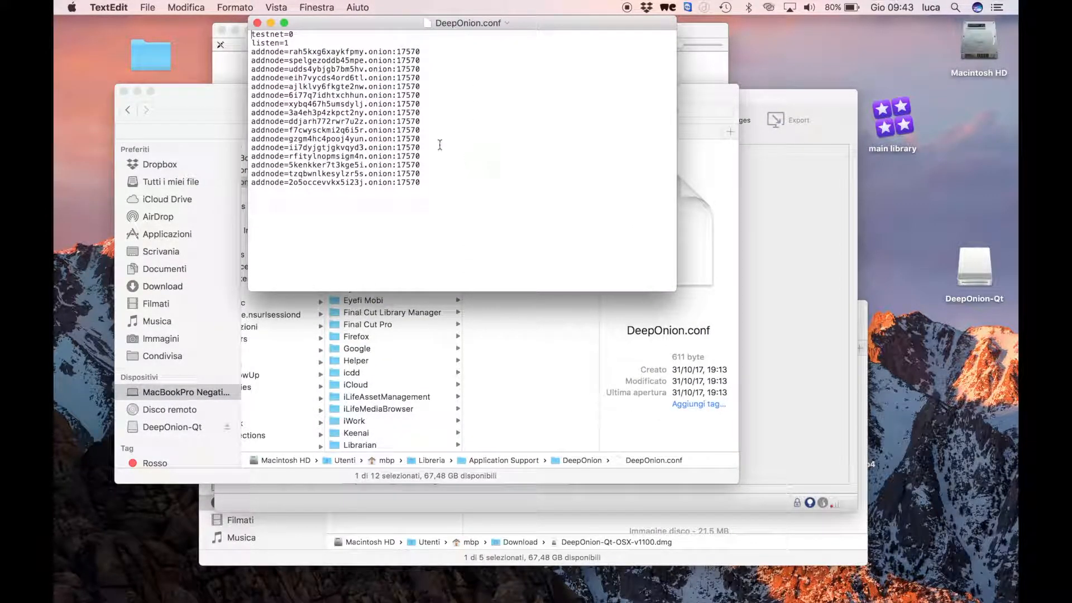
{"action": "left_click", "coordinate": [257, 23]}
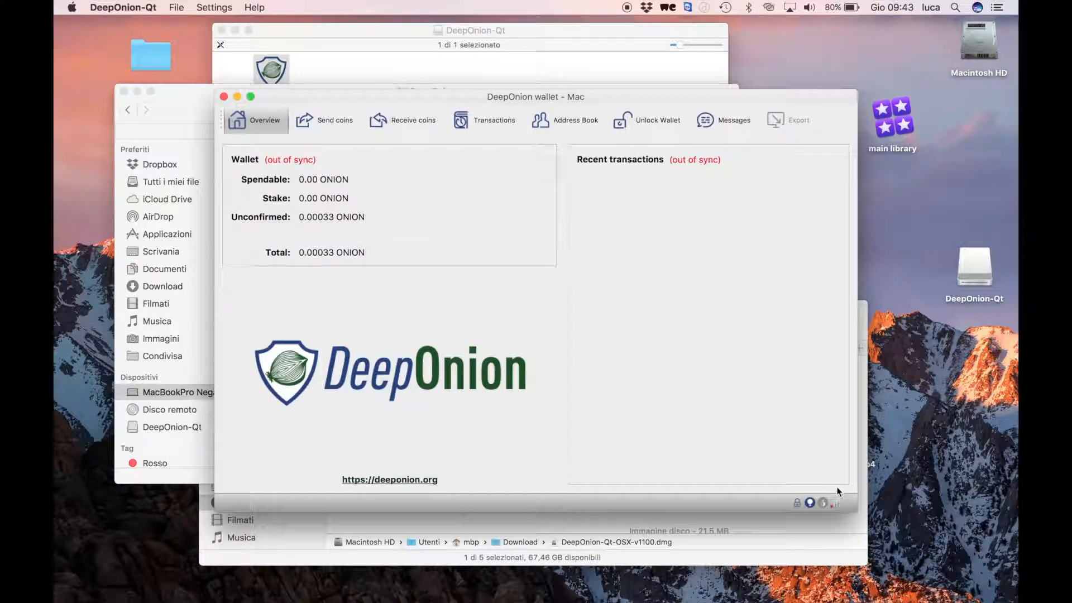